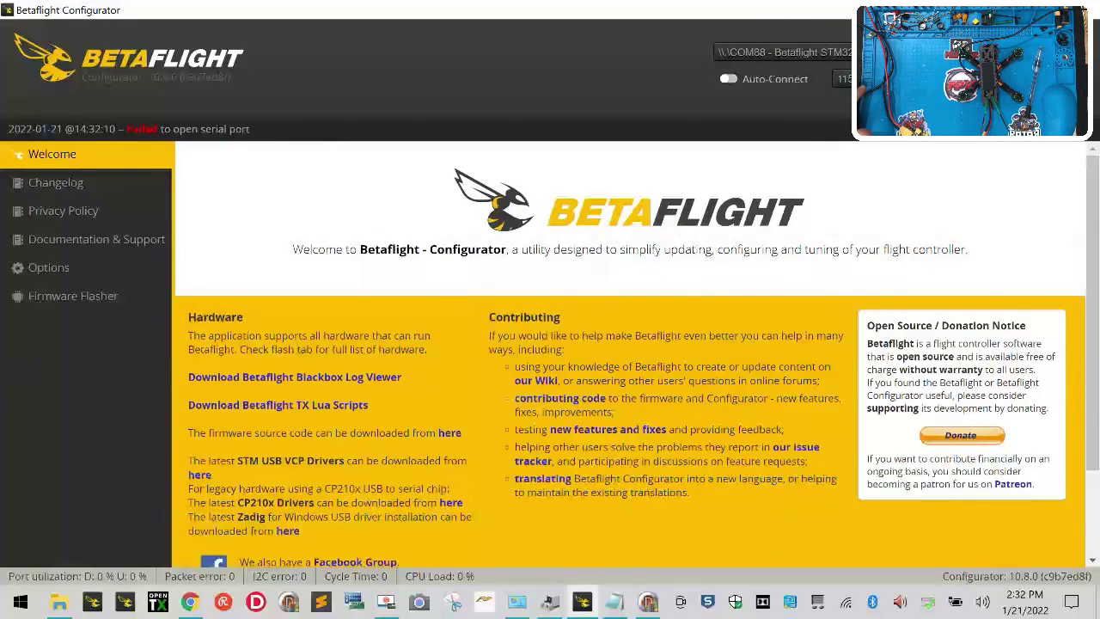
- Choose COM88 in the connection port dropdown after briefly switching to another port
click(813, 57)
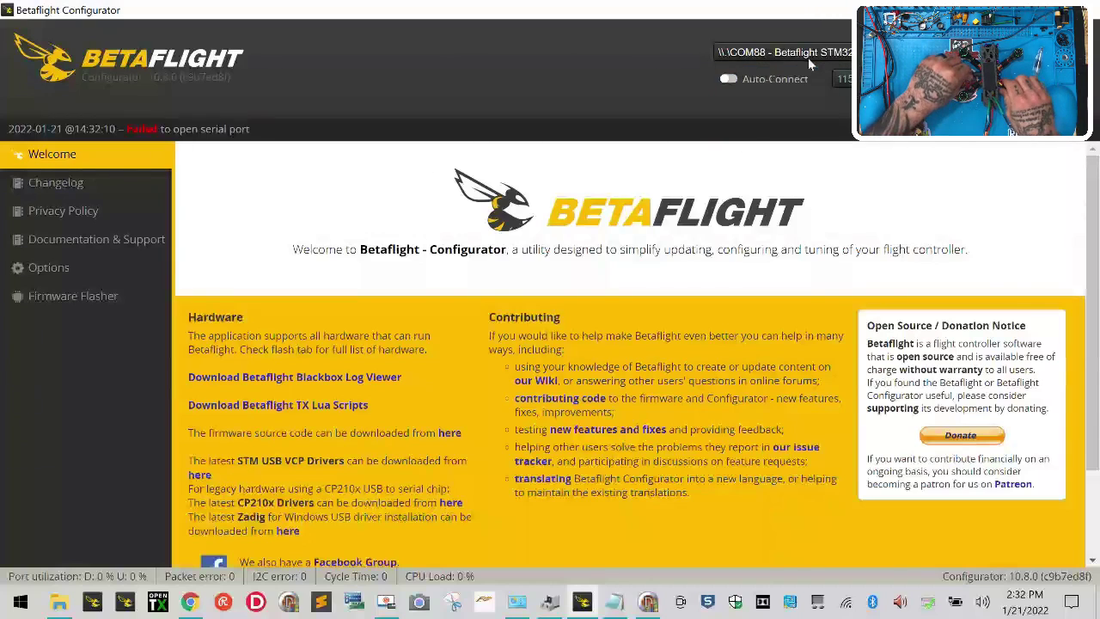
key(Down)
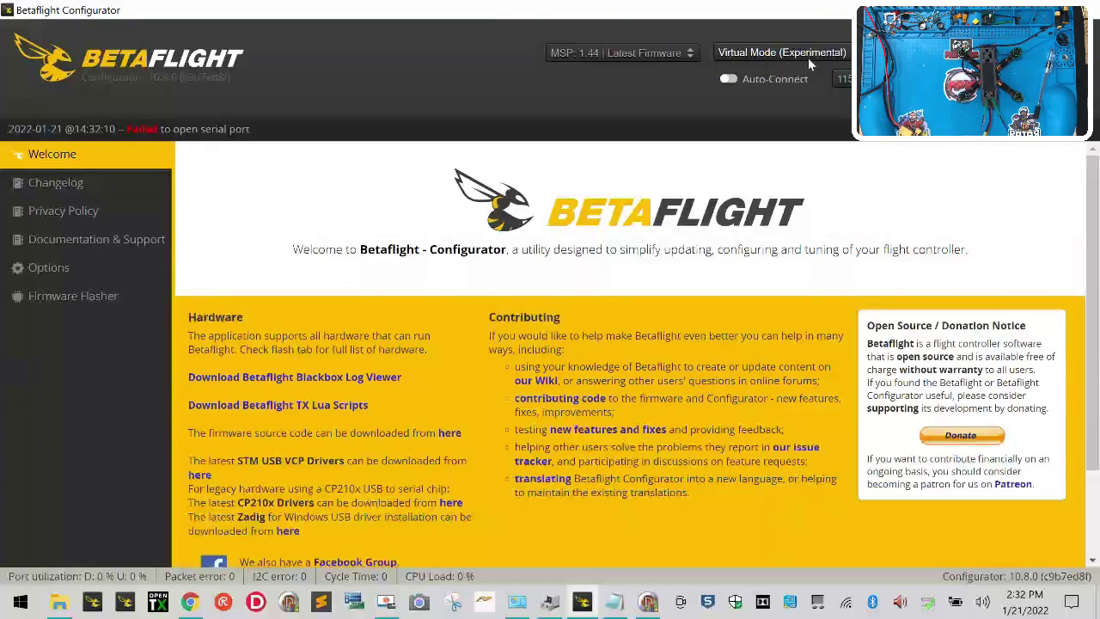
key(Up)
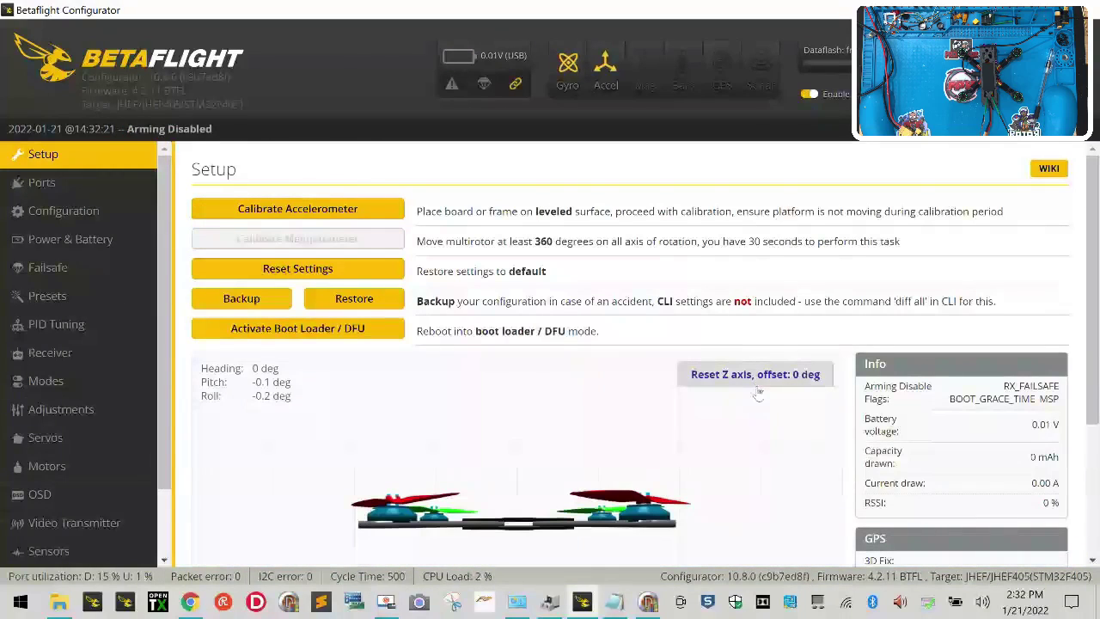
- Calibrate the accelerometer, then enable motor test mode on the Motors page
click(344, 210)
click(86, 466)
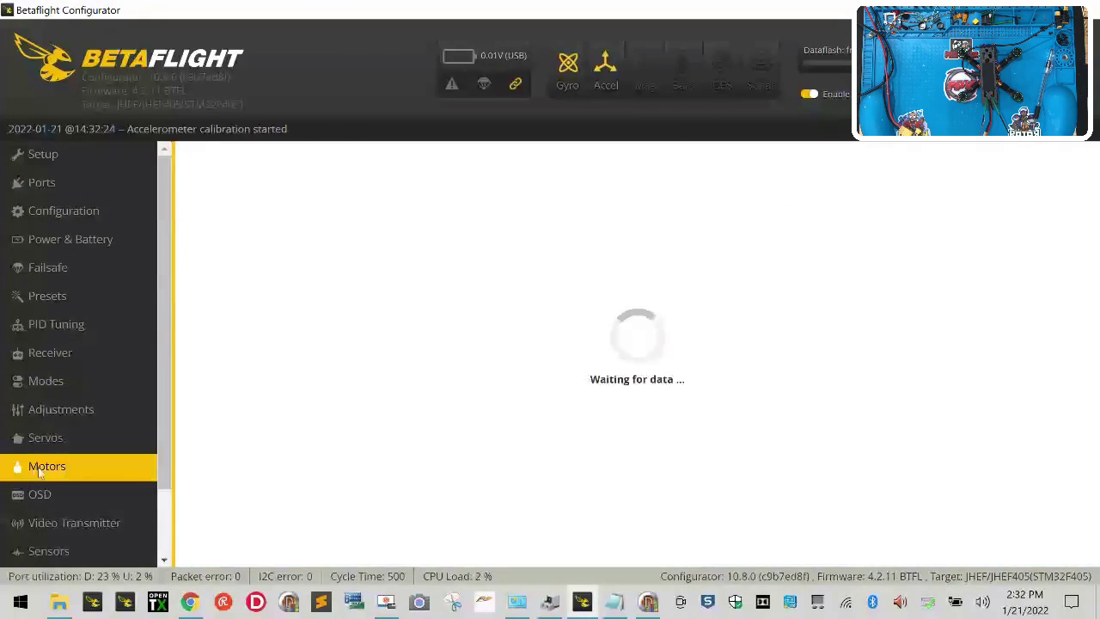
scroll(376, 446, down, 2)
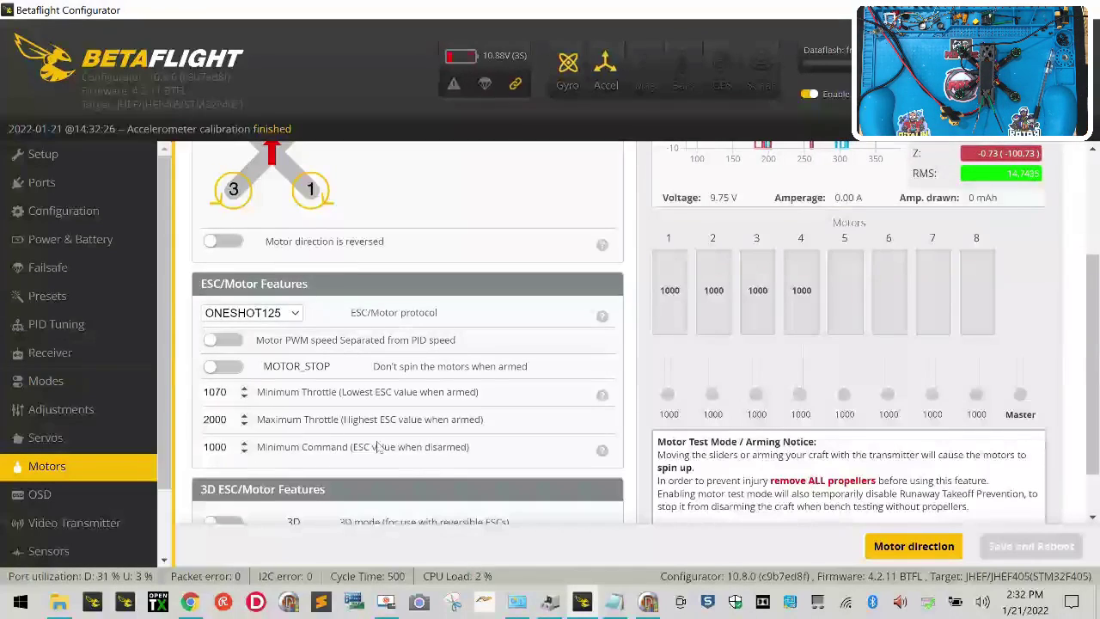
scroll(405, 335, up, 2)
scroll(405, 334, down, 1)
scroll(408, 333, down, 2)
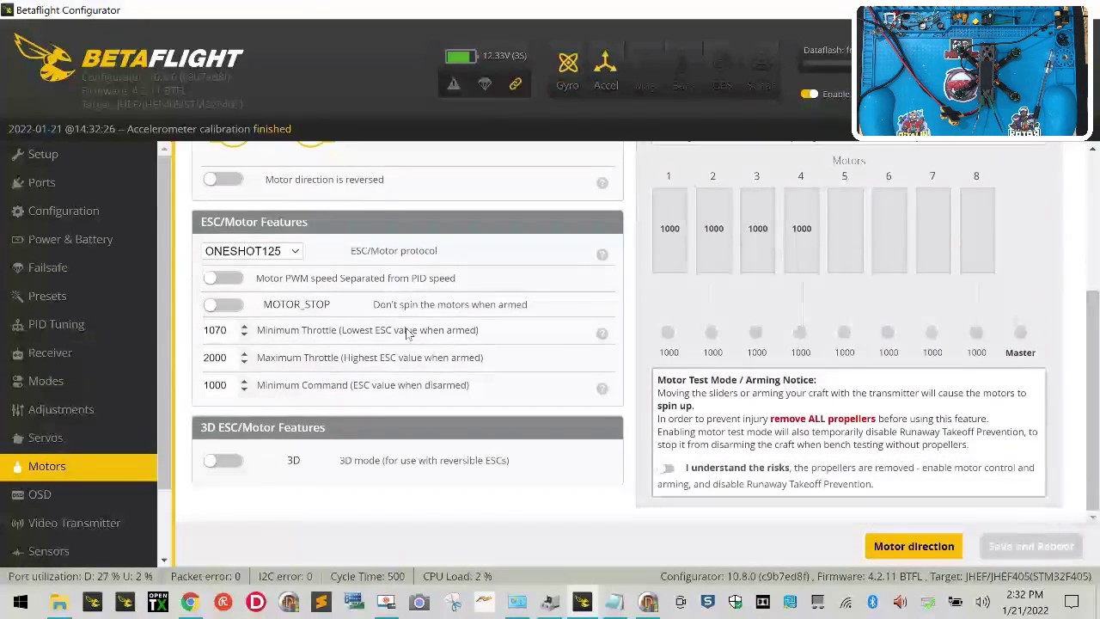
click(669, 471)
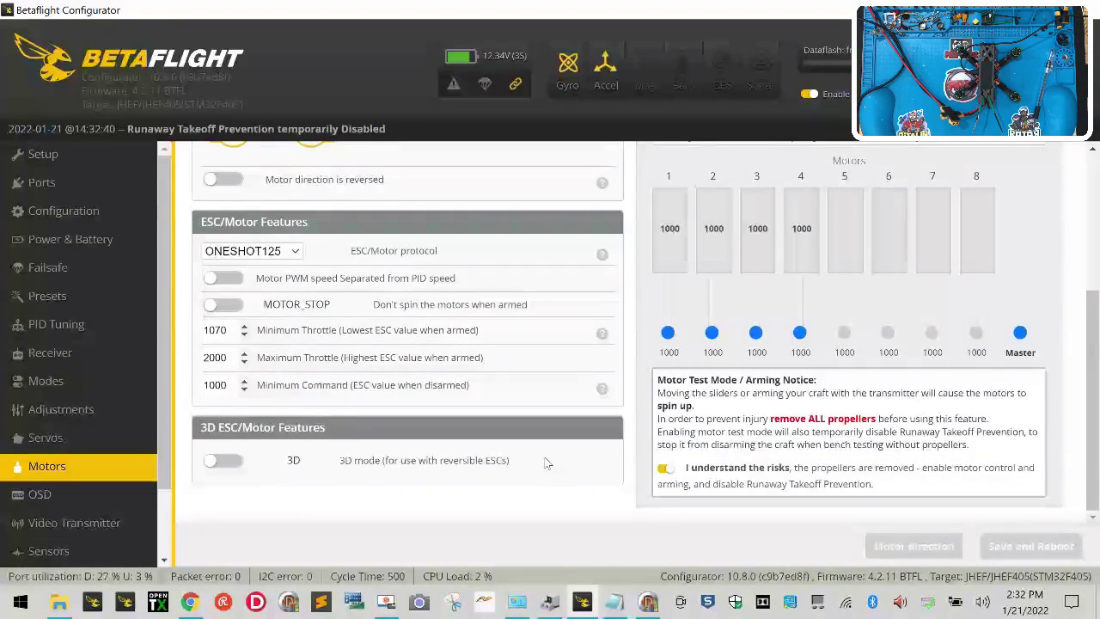
- Briefly spin motor 1, then motor 4, to check direction, returning each to 1000
scroll(687, 481, up, 2)
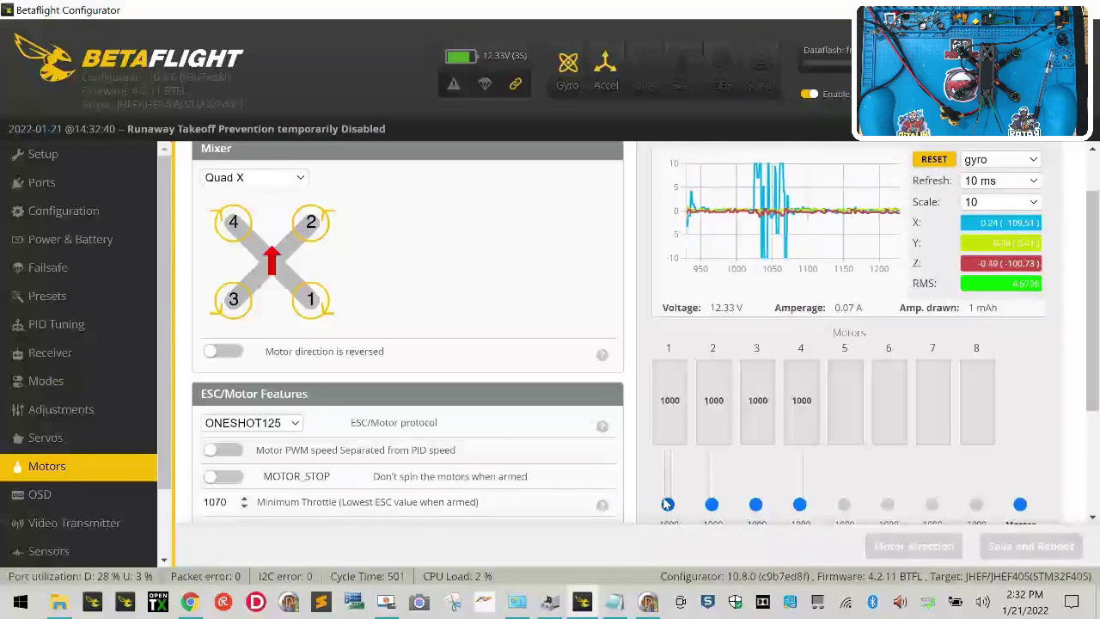
drag(668, 505, 669, 501)
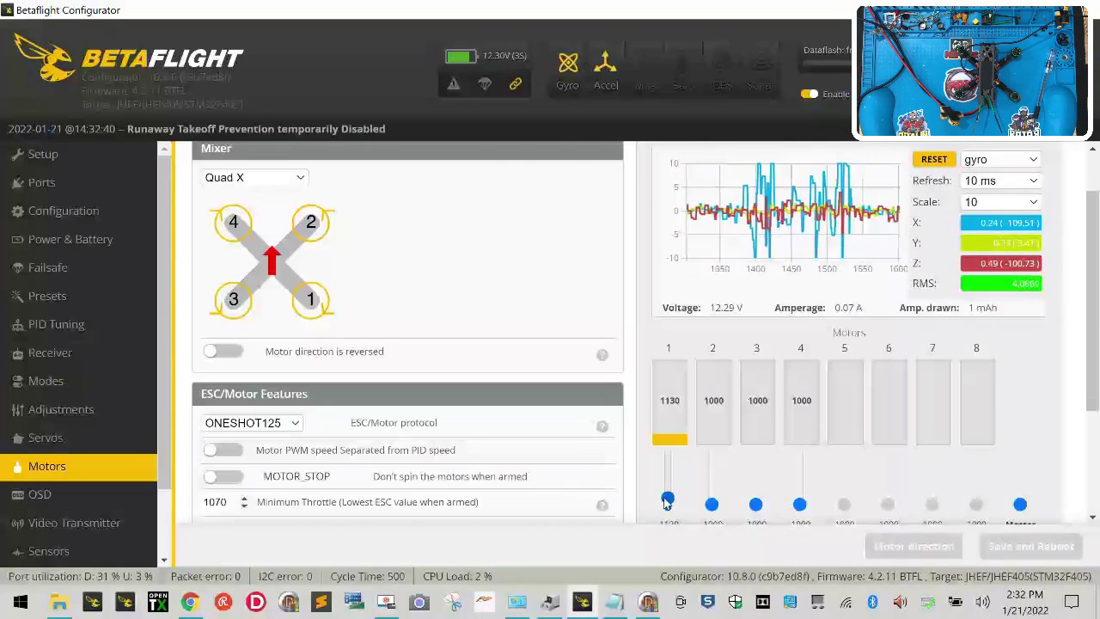
drag(667, 500, 670, 521)
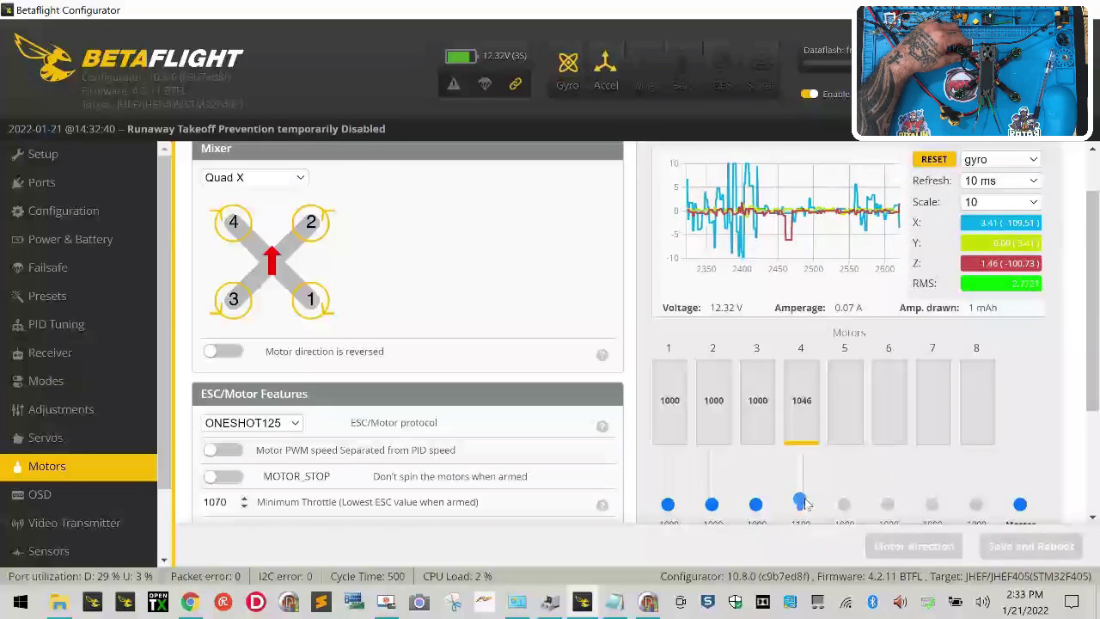
drag(806, 503, 803, 515)
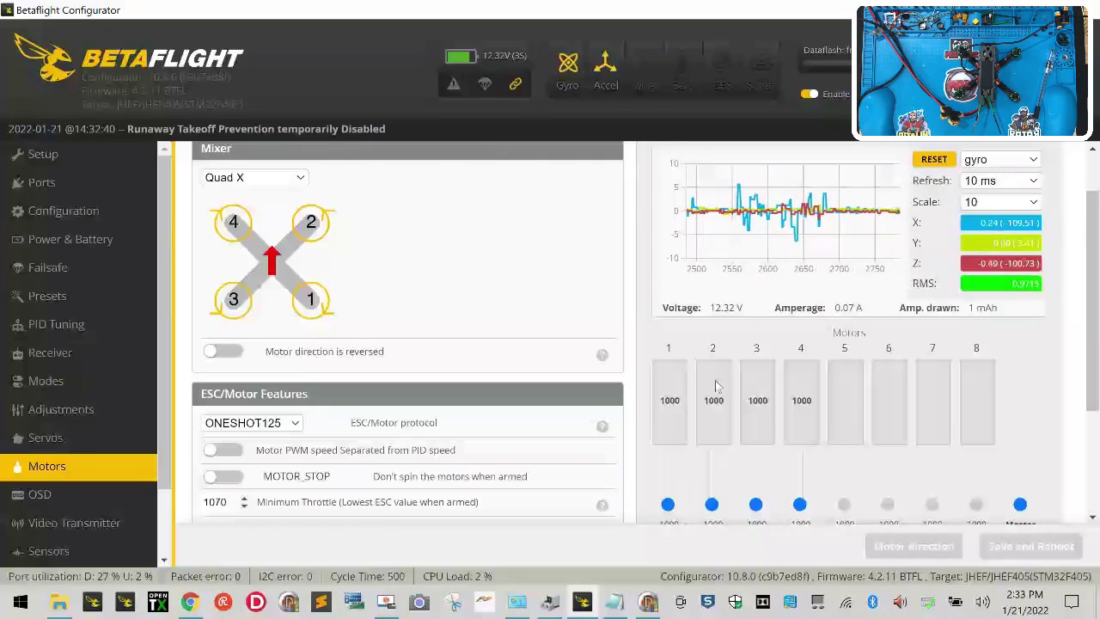
scroll(445, 512, down, 2)
- Turn motor test mode off and switch over to BLHeliSuite
scroll(468, 412, up, 2)
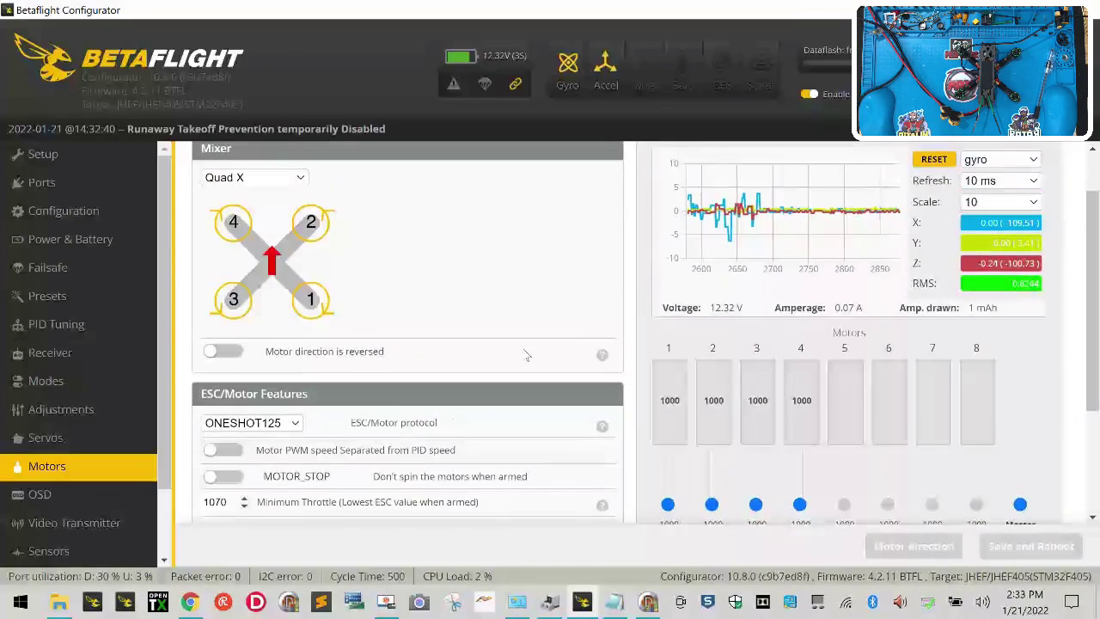
scroll(678, 476, up, 1)
scroll(628, 477, down, 3)
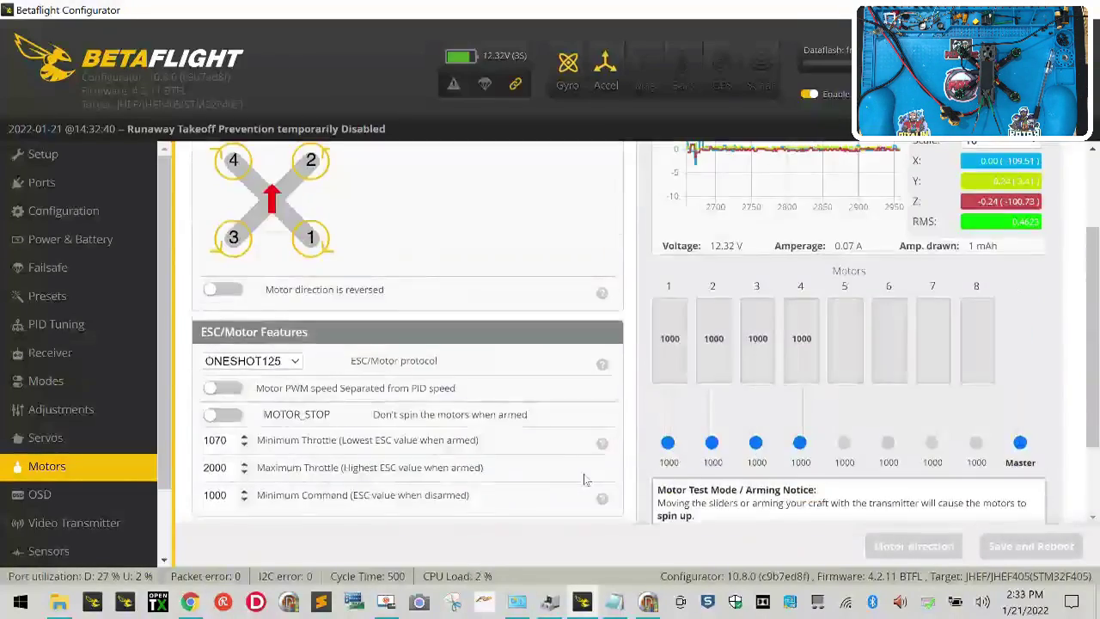
scroll(588, 468, up, 2)
scroll(588, 471, down, 1)
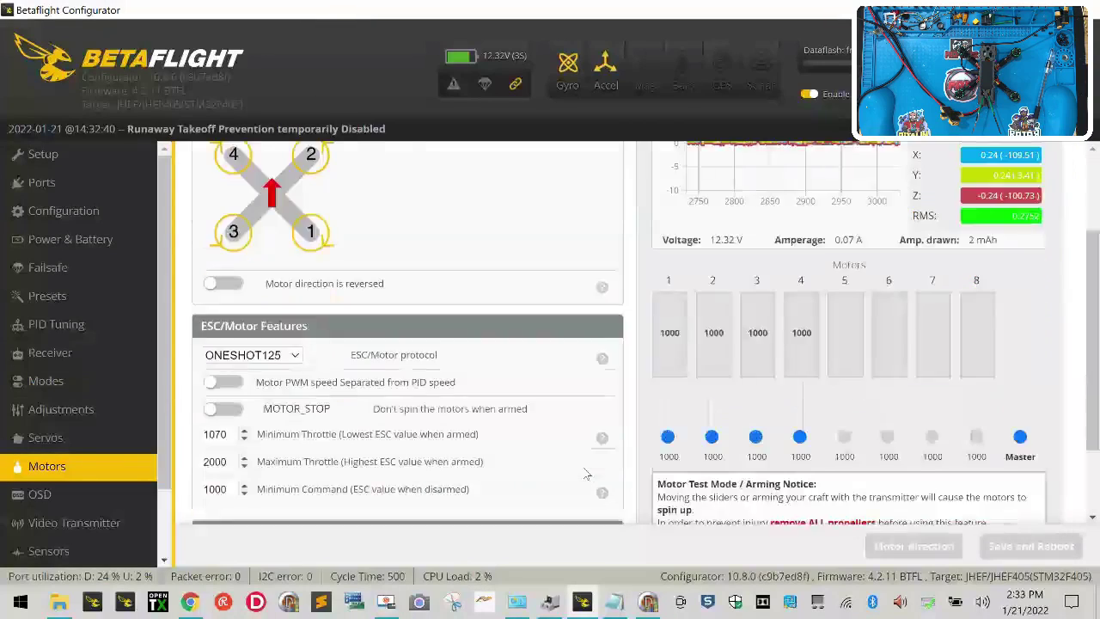
scroll(653, 473, down, 1)
click(667, 470)
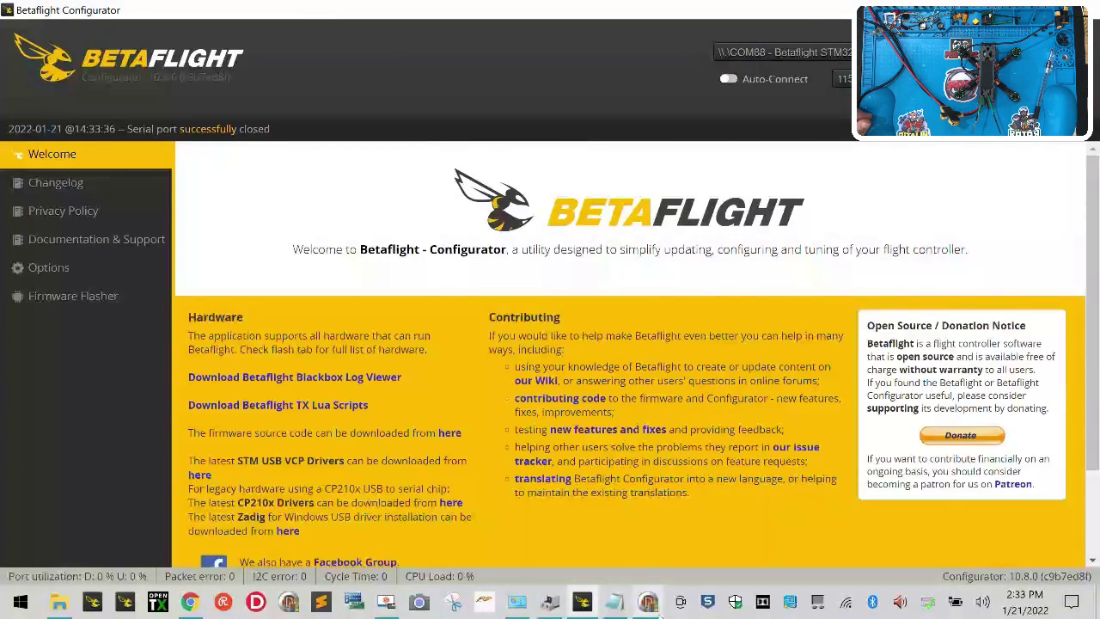
click(657, 609)
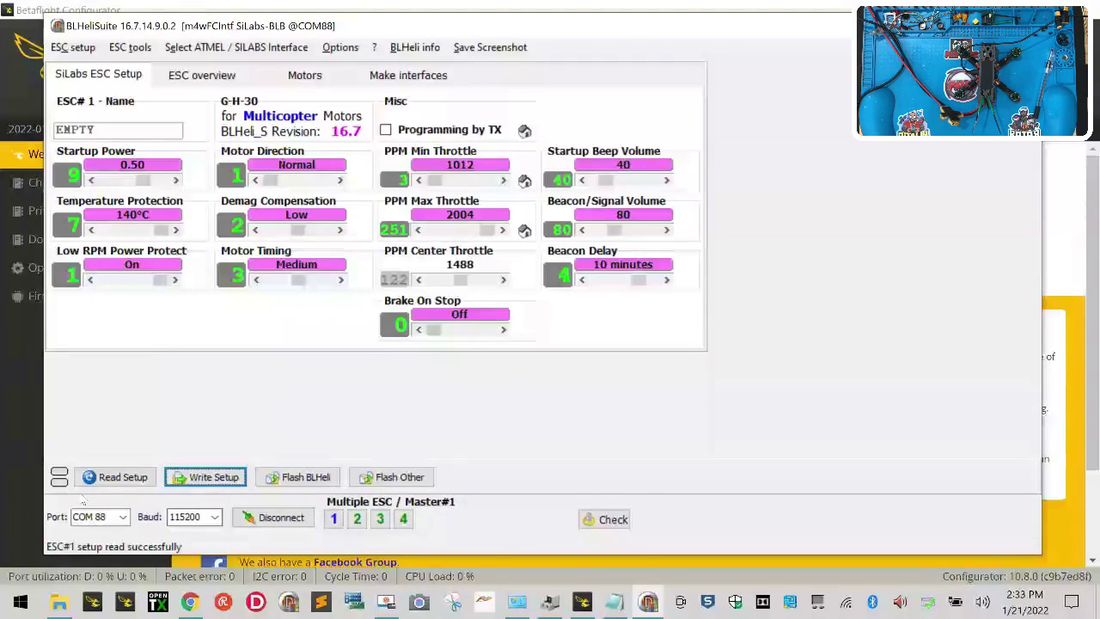
- After a COM88 error, reconnect and read setup, detecting four ESCs and reading ESC#1
click(116, 477)
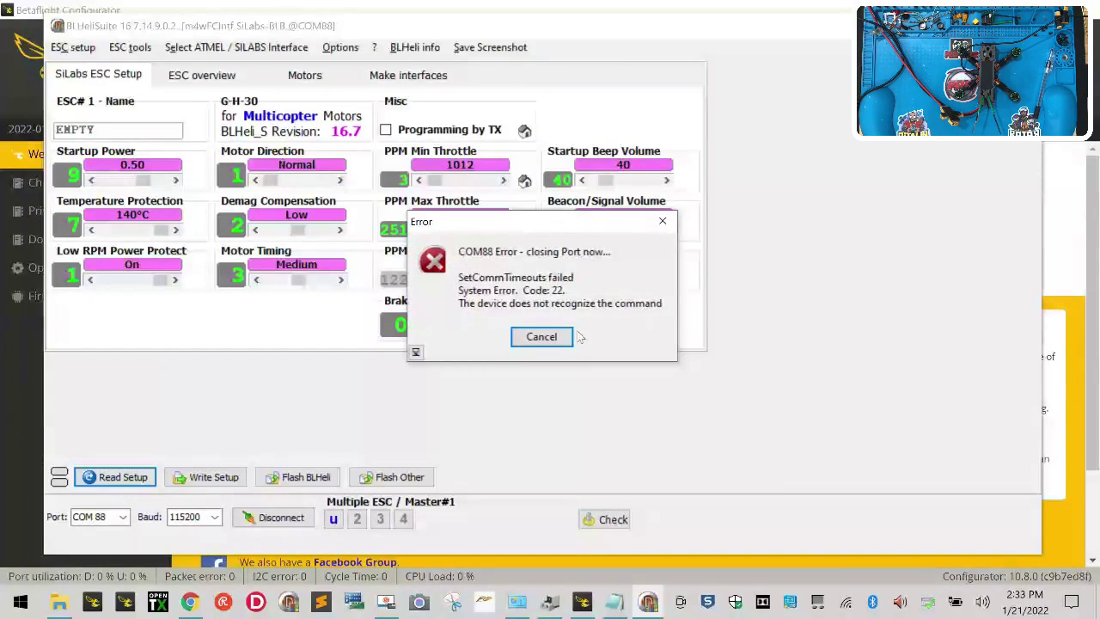
click(563, 337)
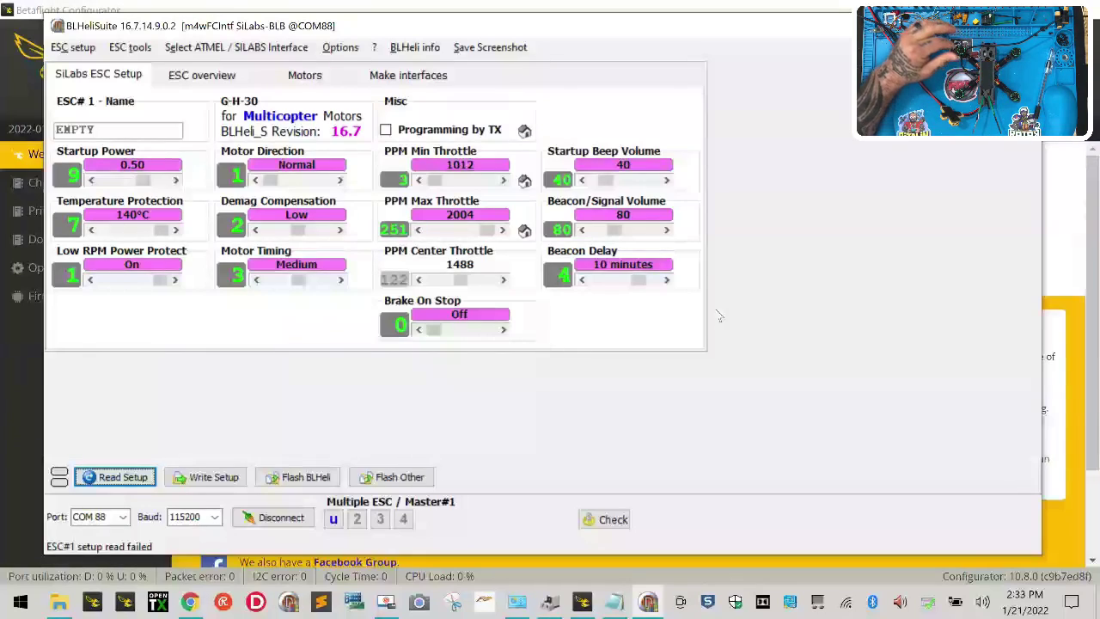
click(249, 513)
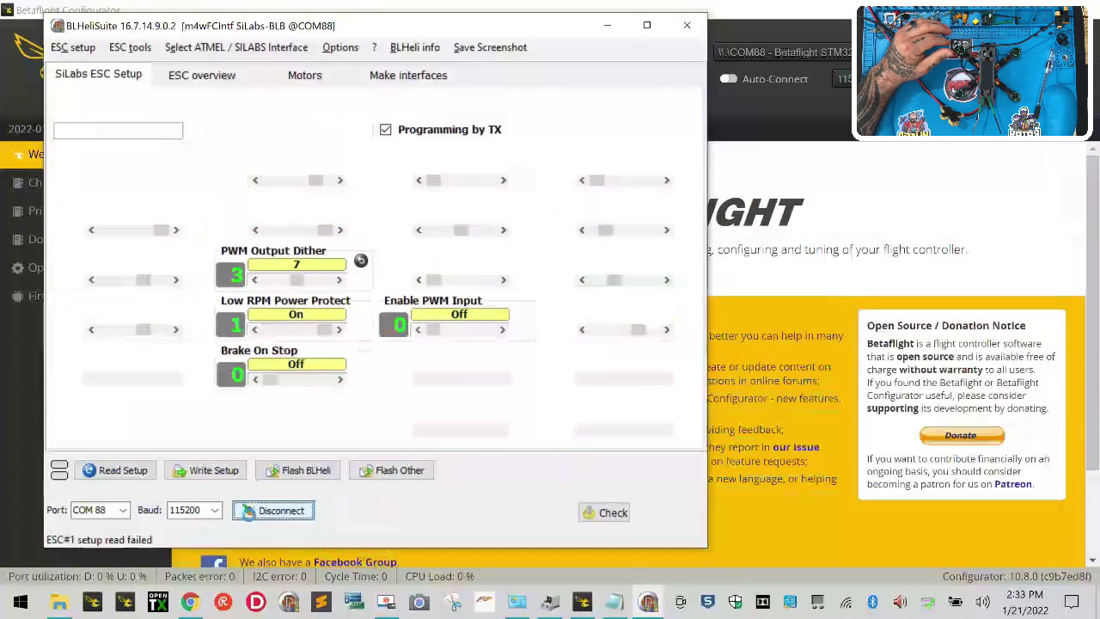
click(112, 472)
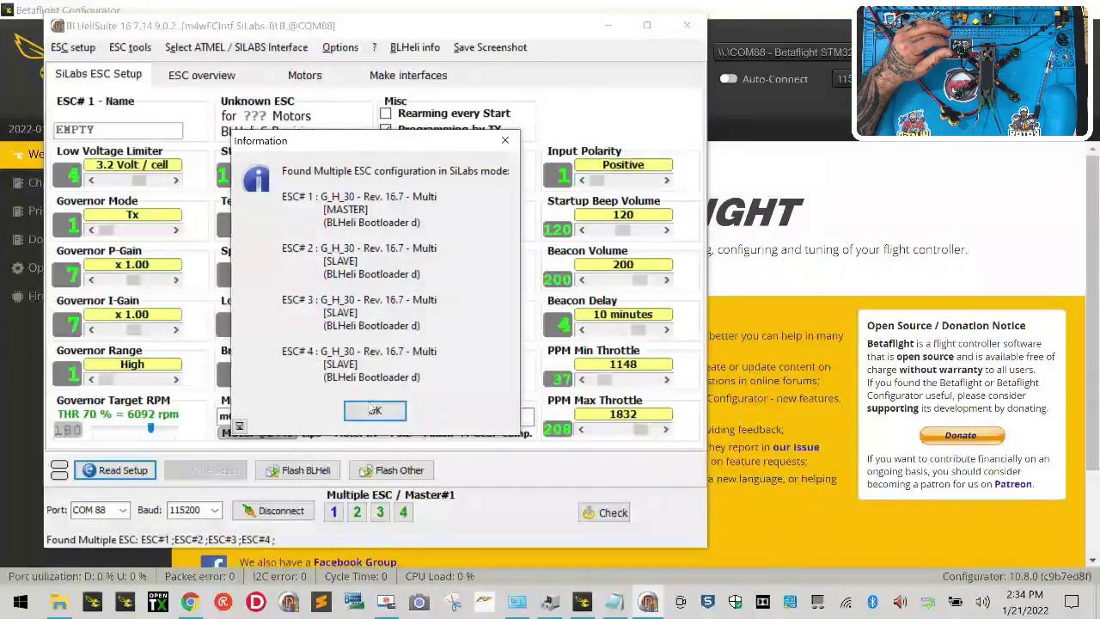
click(373, 410)
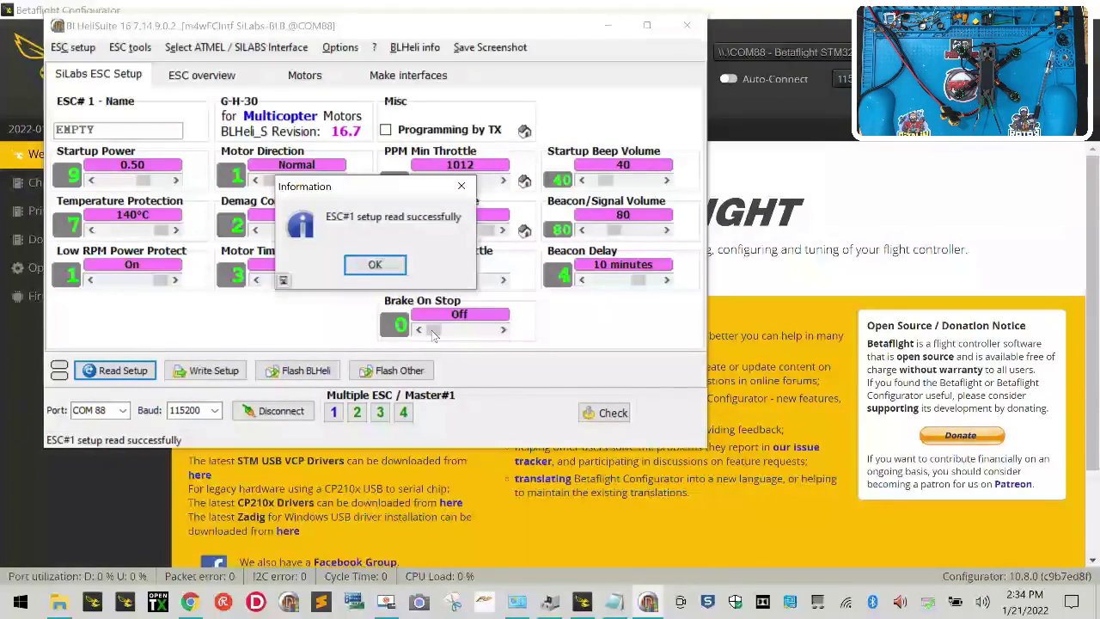
click(374, 265)
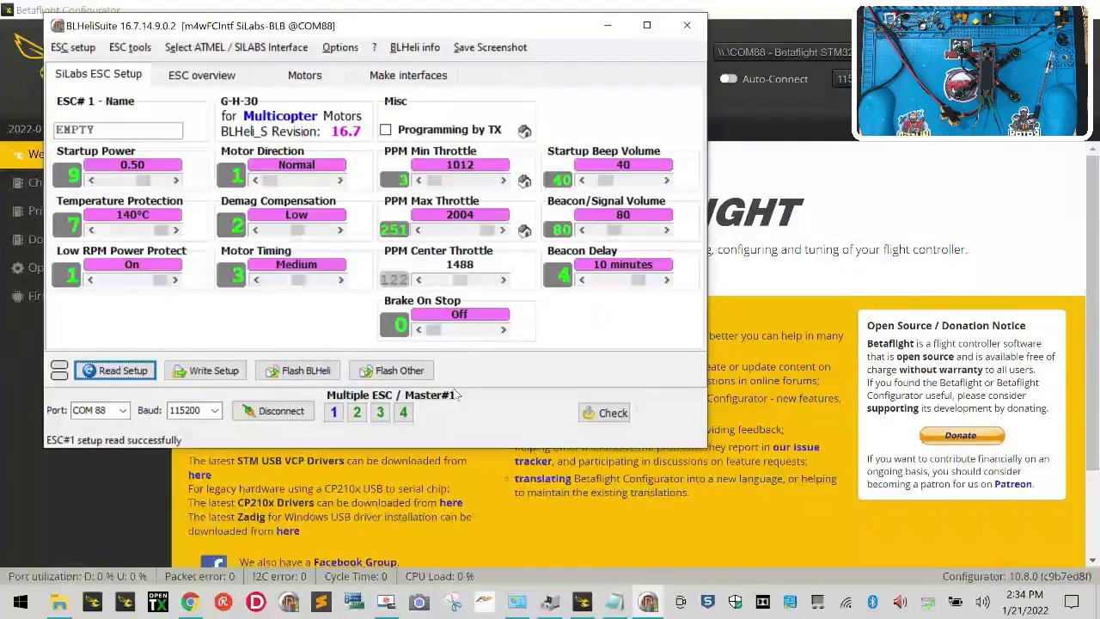
- Write Motor Direction Reversed to ESC 3 alone, then disconnect from the ESCs
click(379, 413)
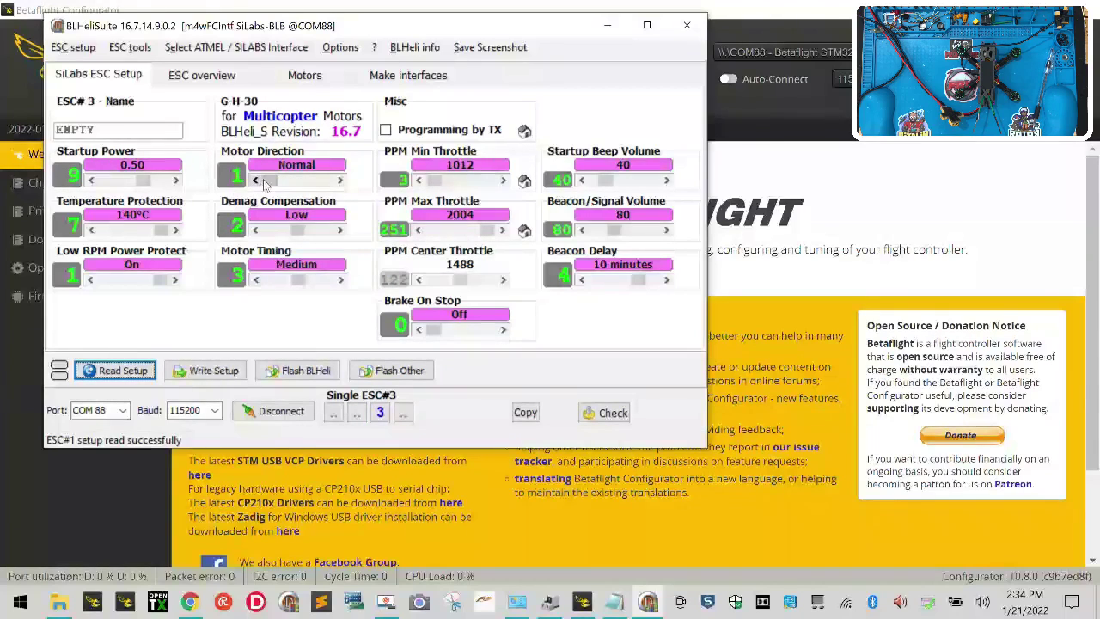
click(290, 181)
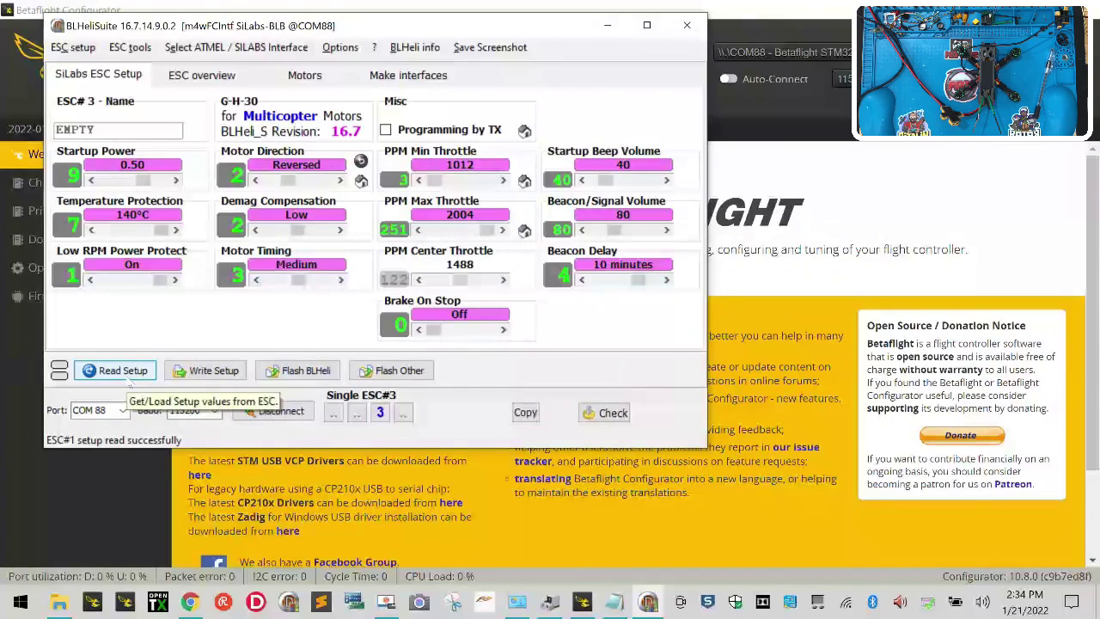
click(219, 384)
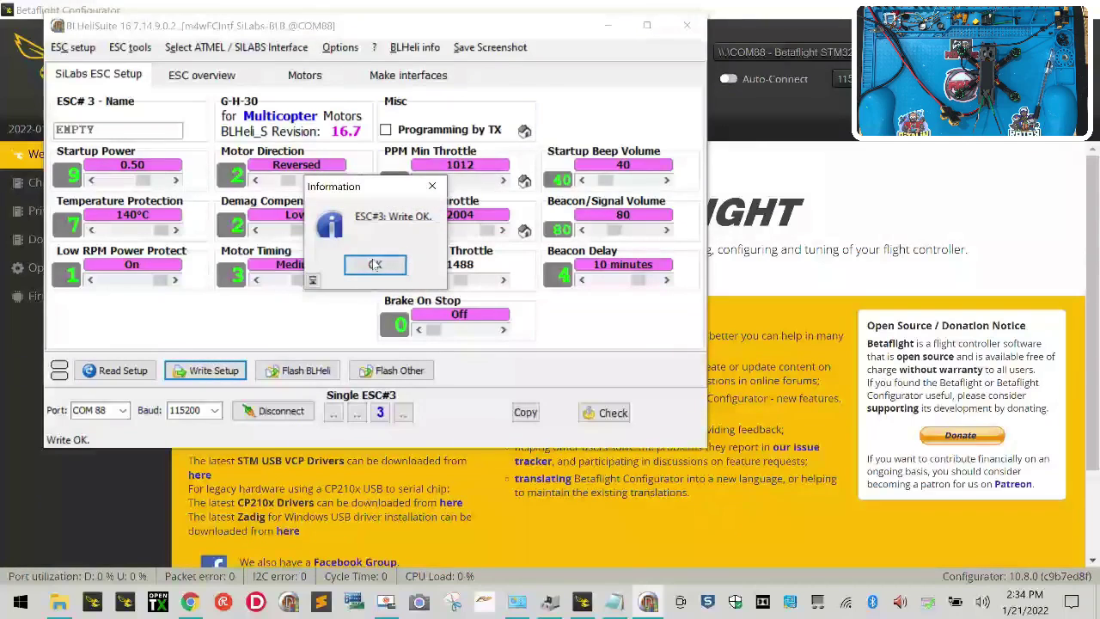
click(375, 264)
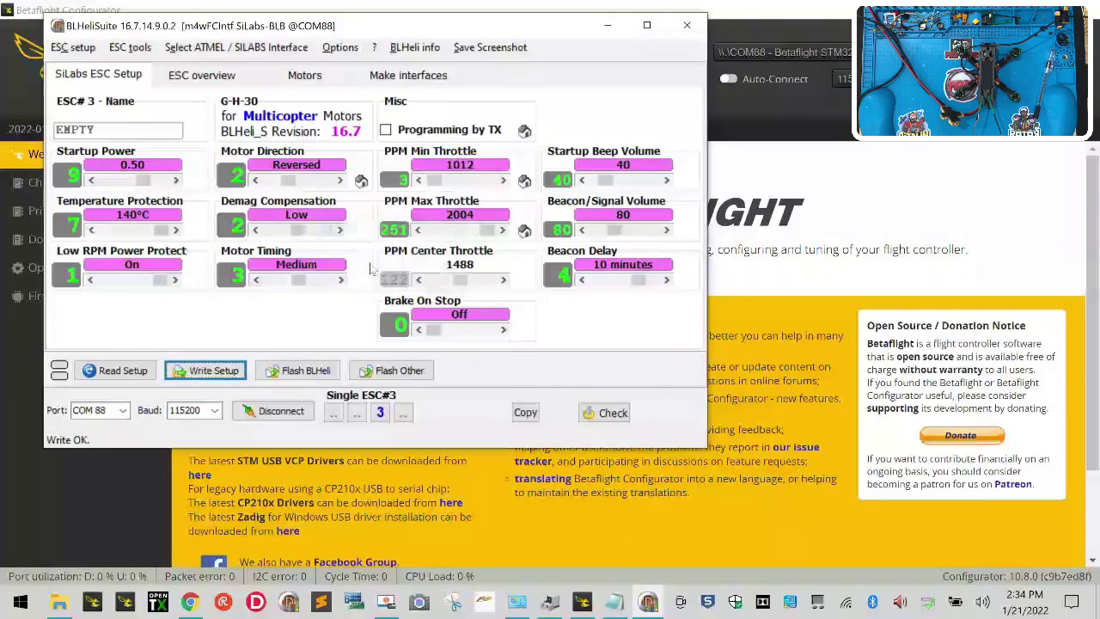
click(282, 411)
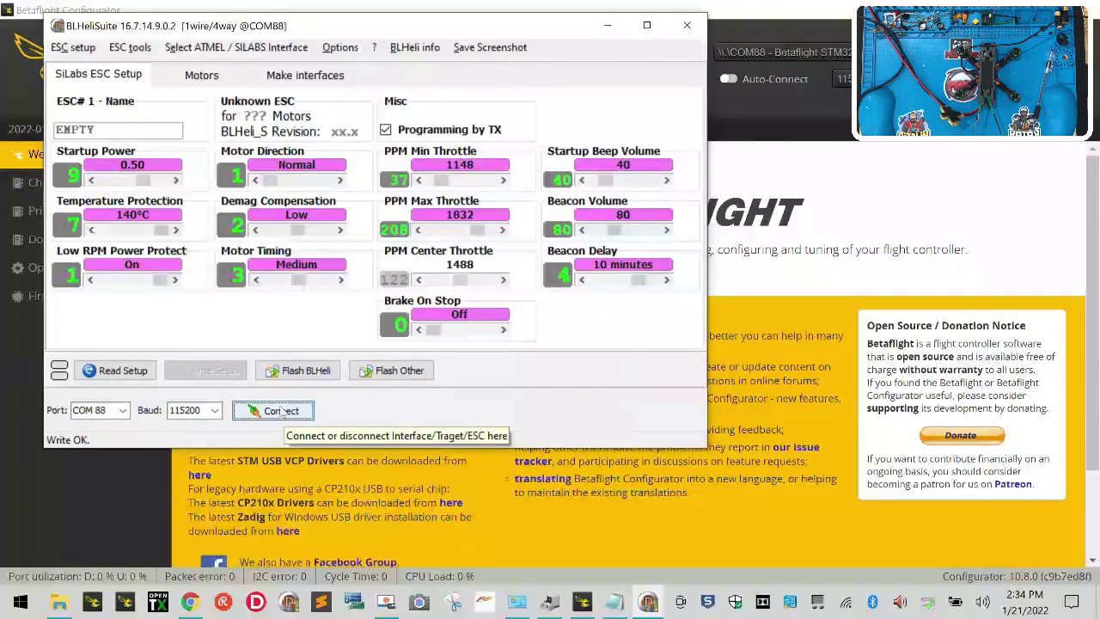
- Reconnect Betaflight to the flight controller and enable motor test mode on the Motors page
click(813, 14)
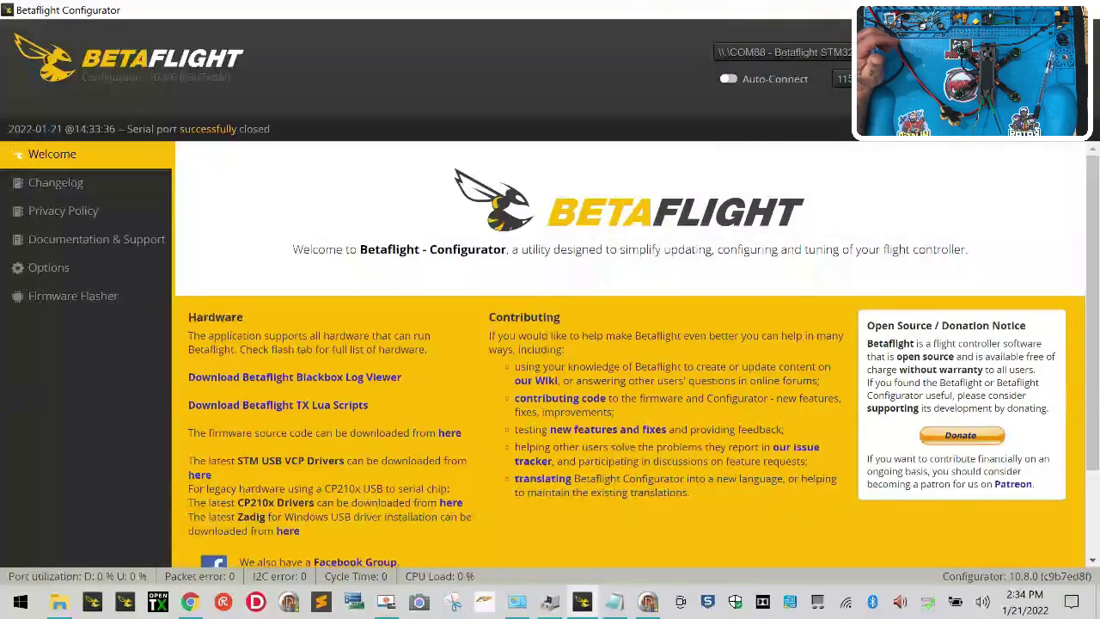
click(1058, 68)
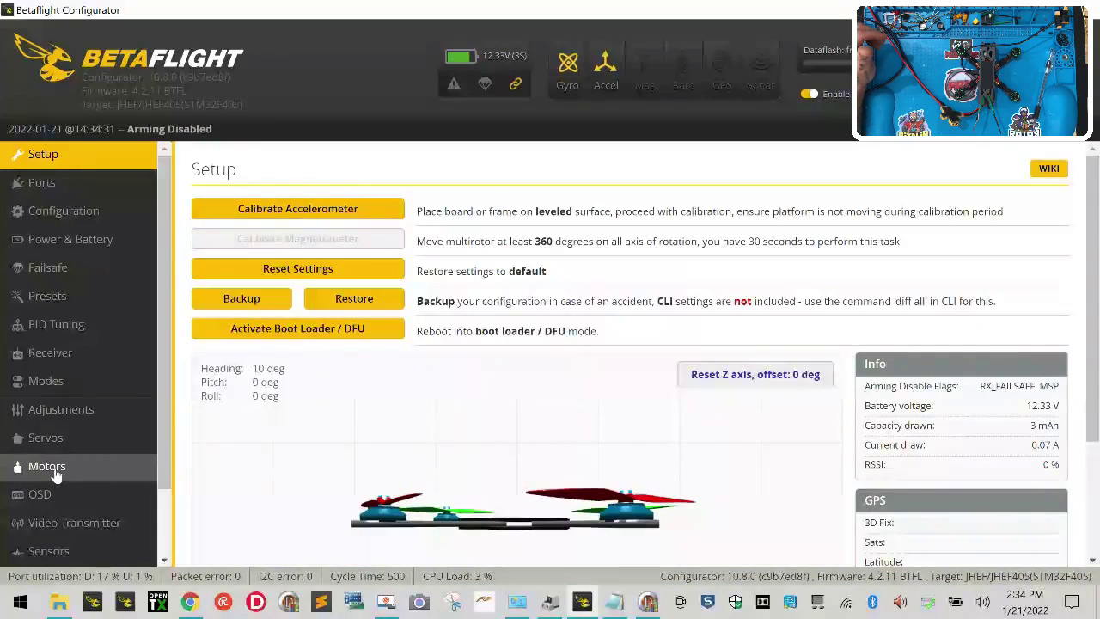
click(47, 467)
scroll(646, 466, down, 2)
scroll(646, 466, down, 1)
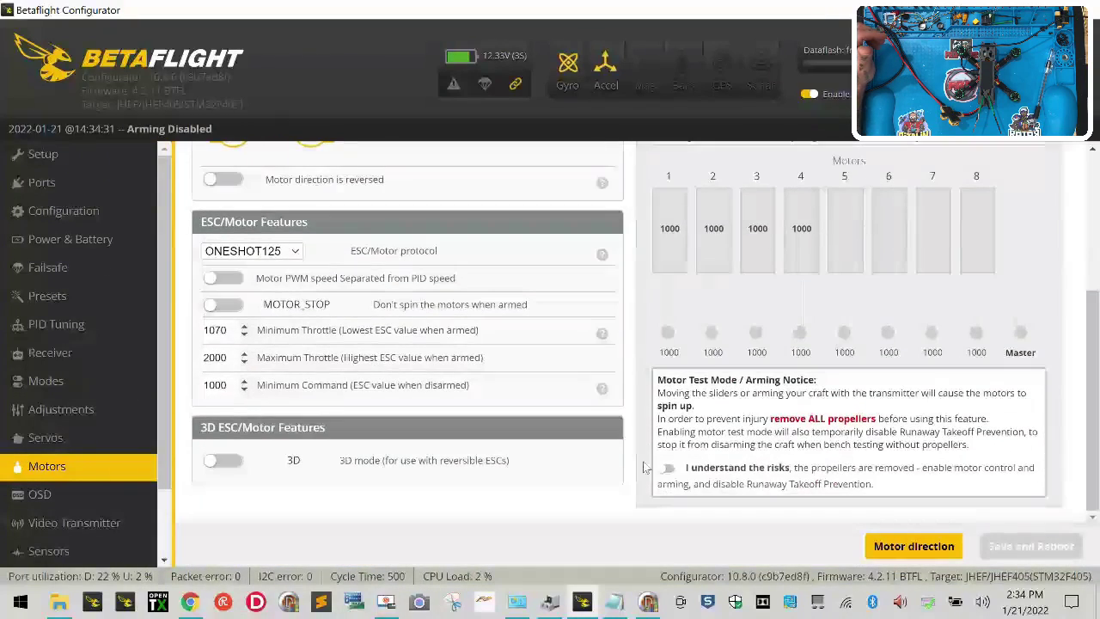
click(667, 471)
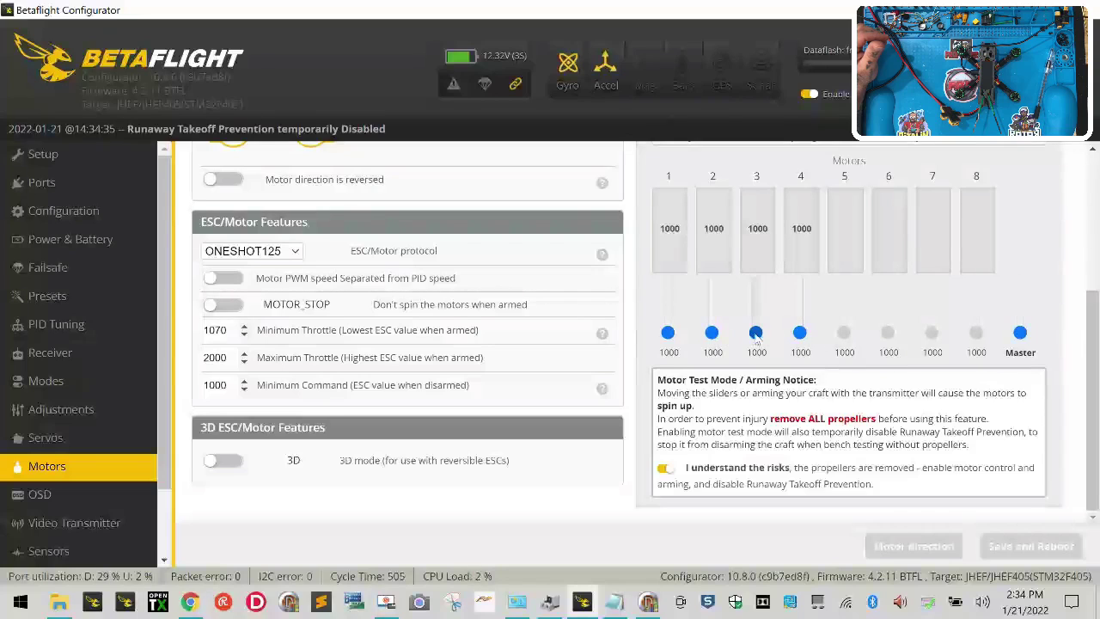
- Spin motor 3, then all four motors via Master, returning them to 1000
drag(756, 335, 758, 329)
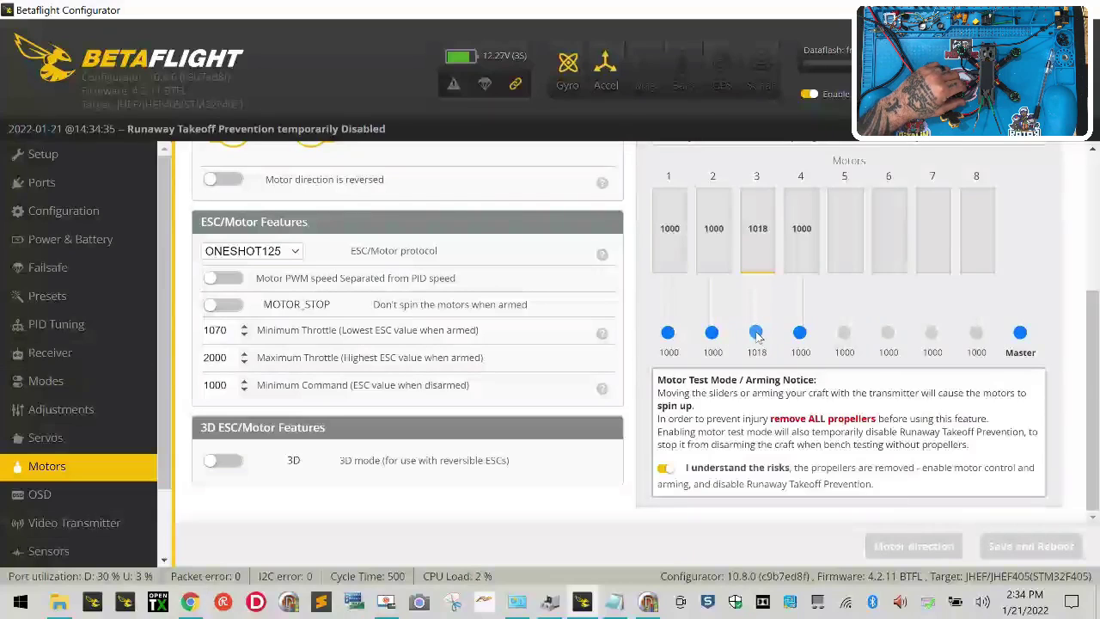
drag(756, 329, 757, 339)
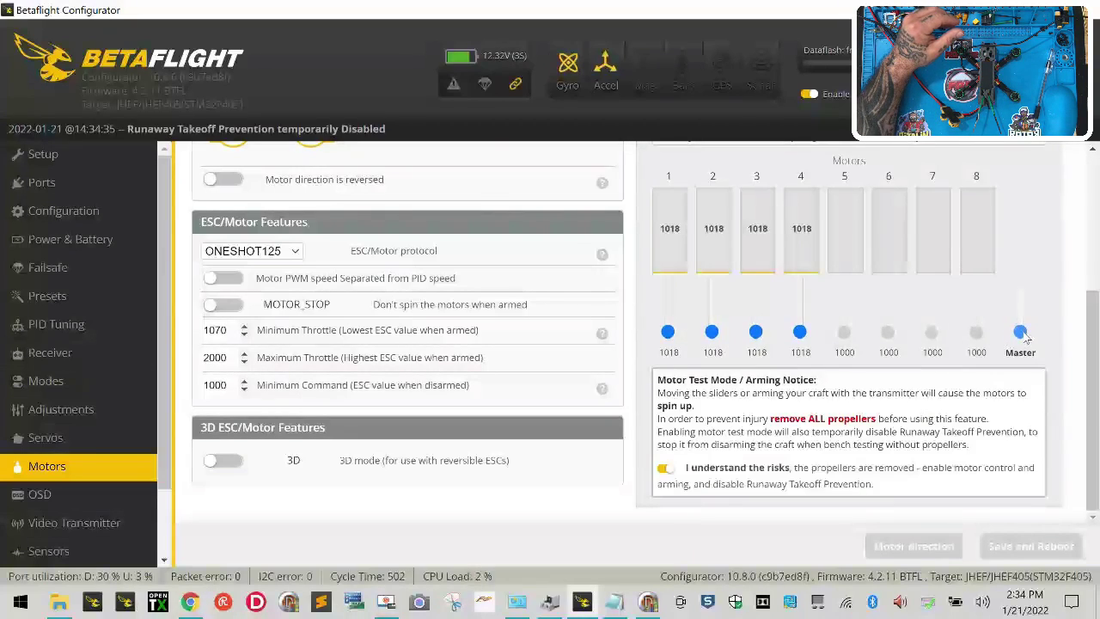
drag(1021, 333, 1021, 332)
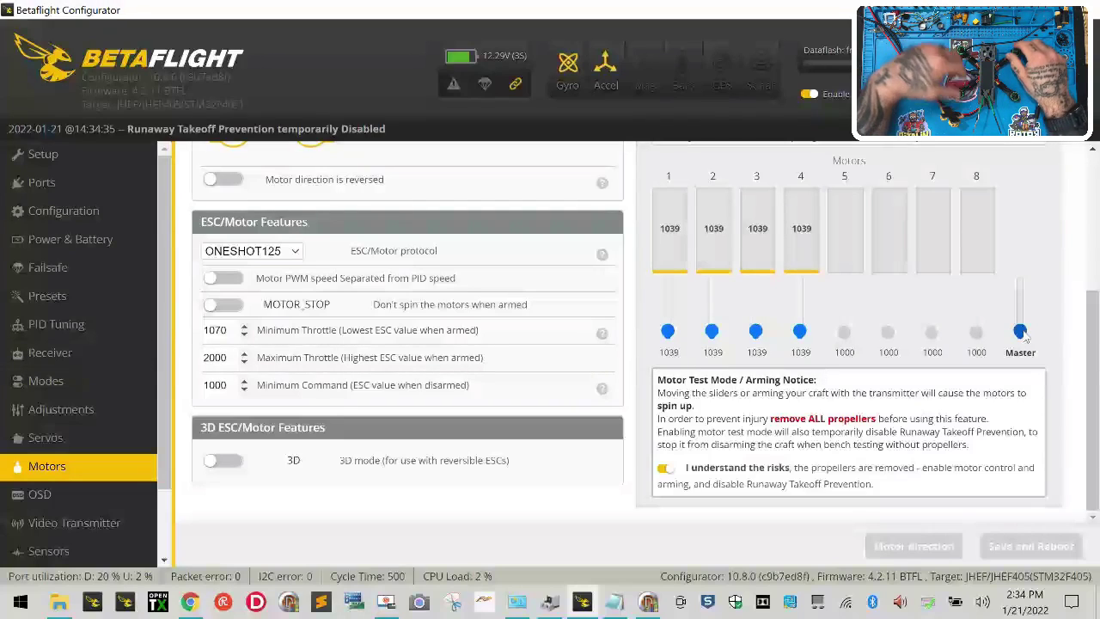
drag(1021, 332, 1021, 342)
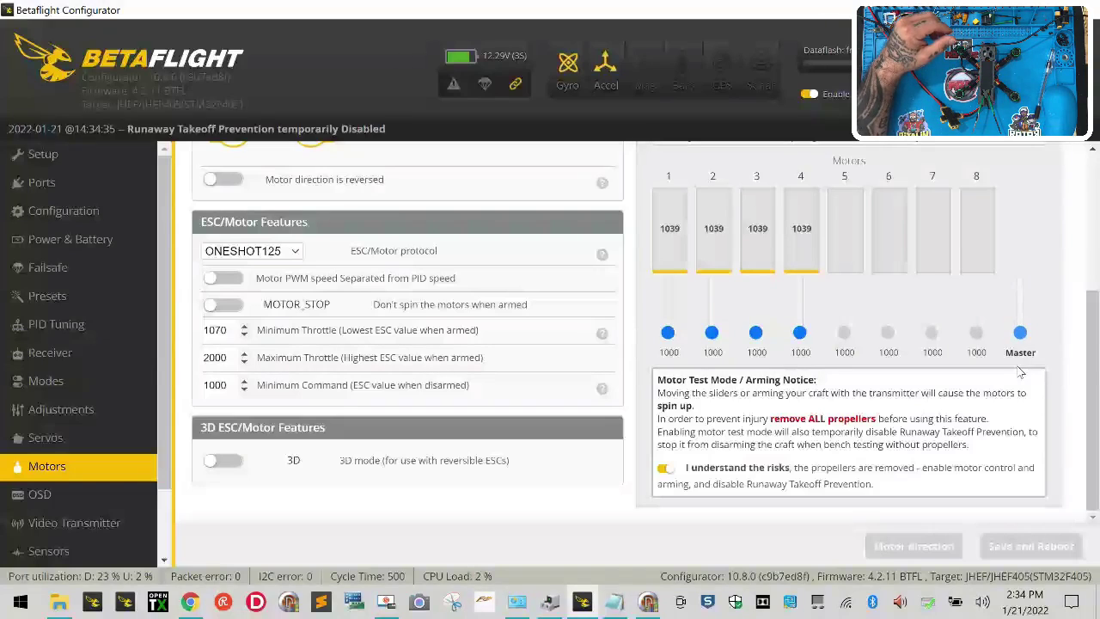